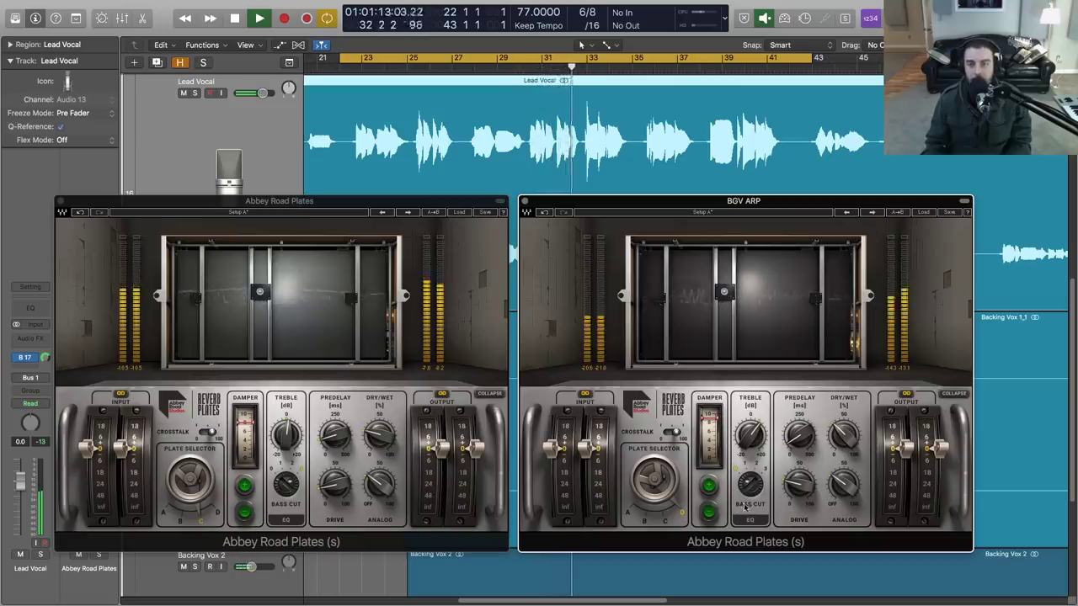
Turn the BGV ARP plate reverb's Dry/Wet knob down to reduce the backing-vocal reverb.
left_click_drag(848, 446, 845, 487)
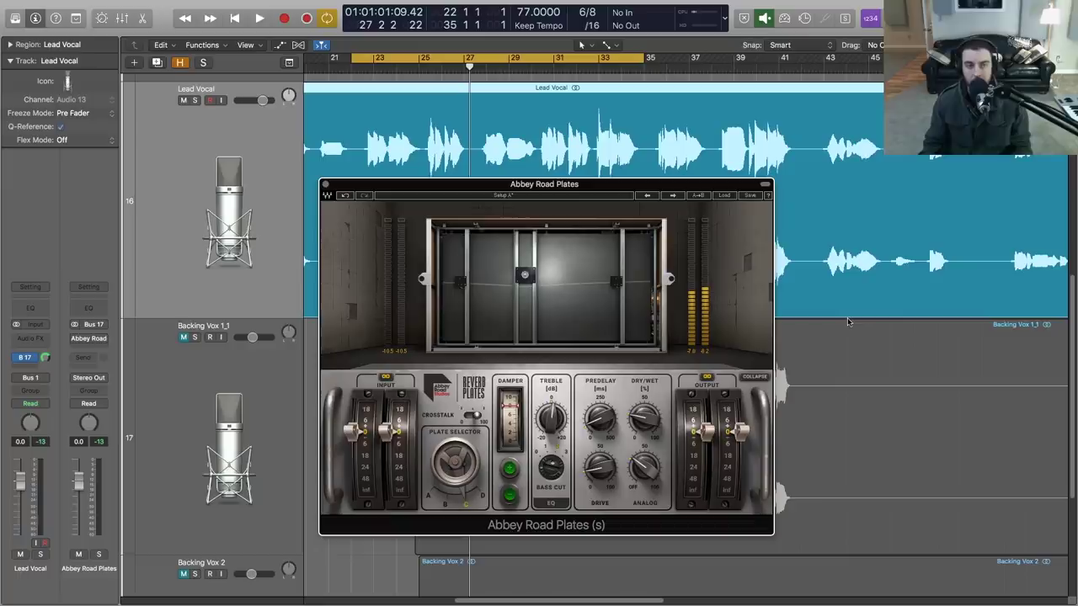
Play the lead vocal back through its Abbey Road Plates reverb.
key("space")
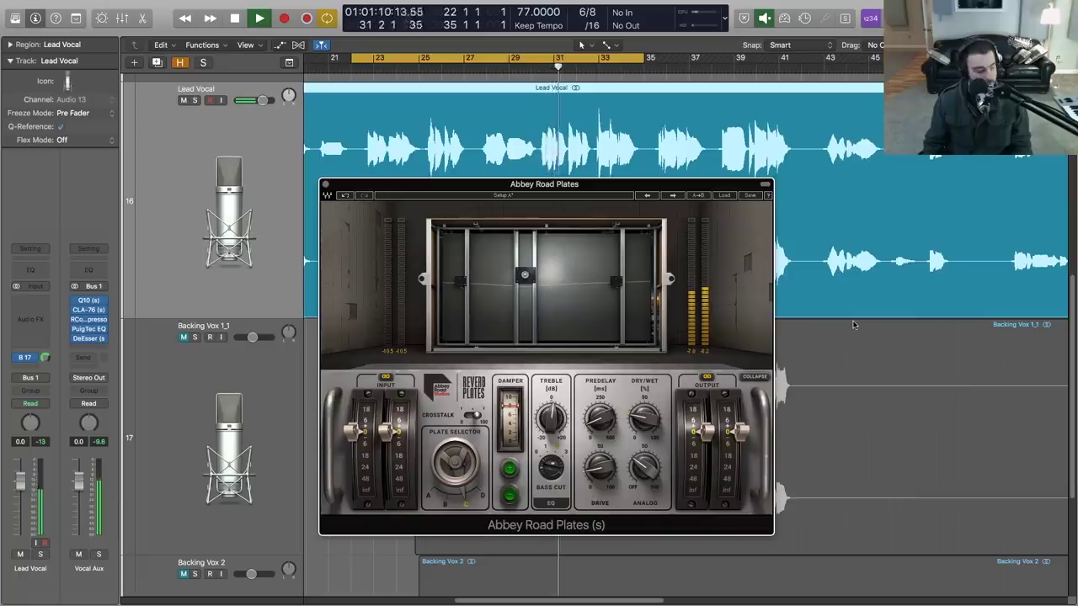
left_click(680, 436)
key("space")
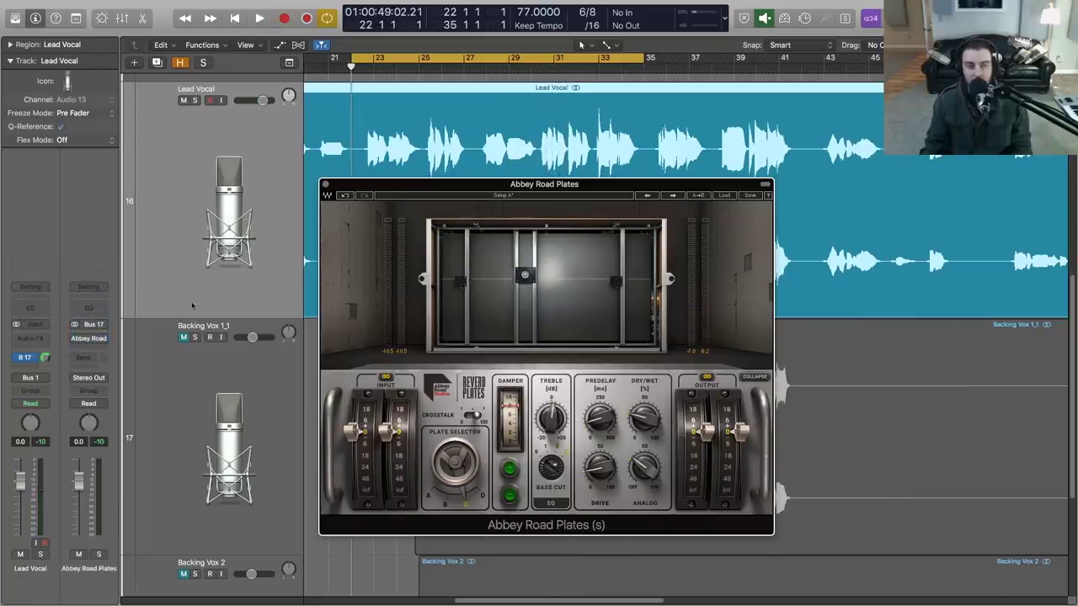
key("space")
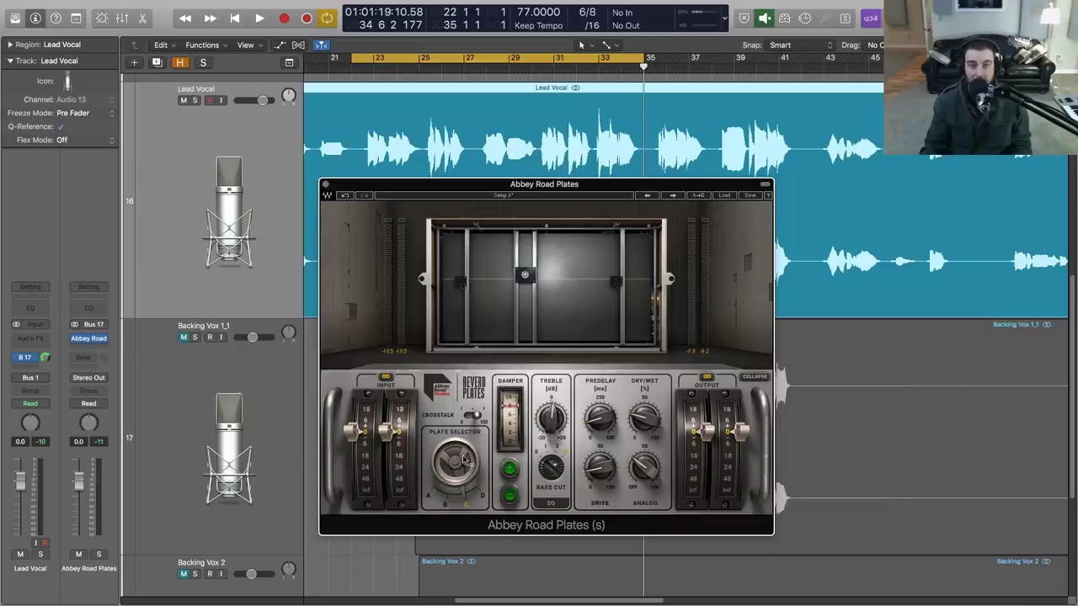
Cycle through reverb plates A, B, C and D to compare them on the lead vocal.
left_click(446, 506)
left_click(427, 501)
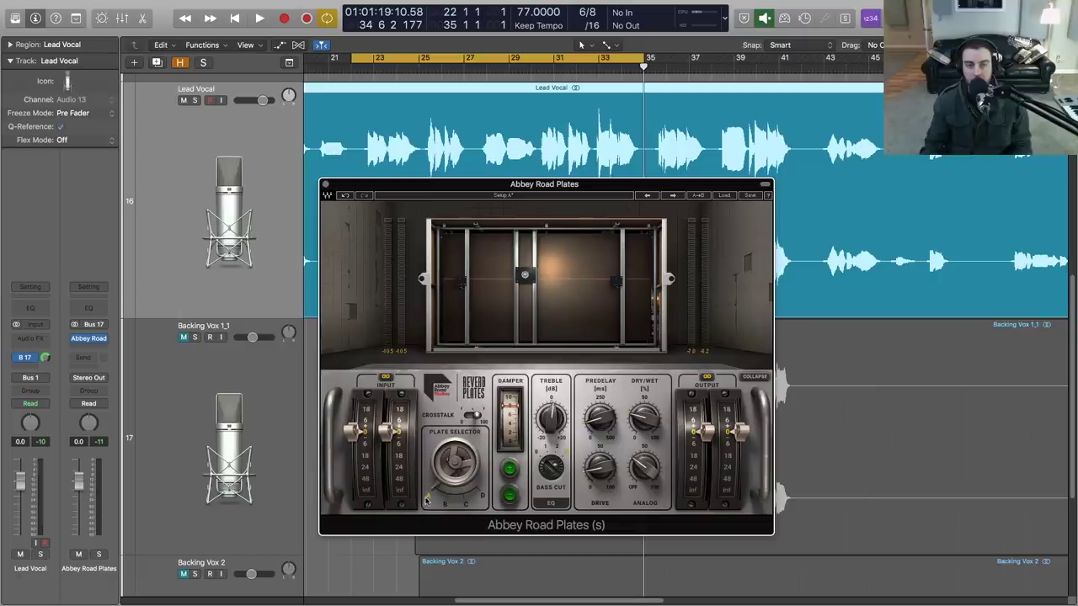
left_click(450, 505)
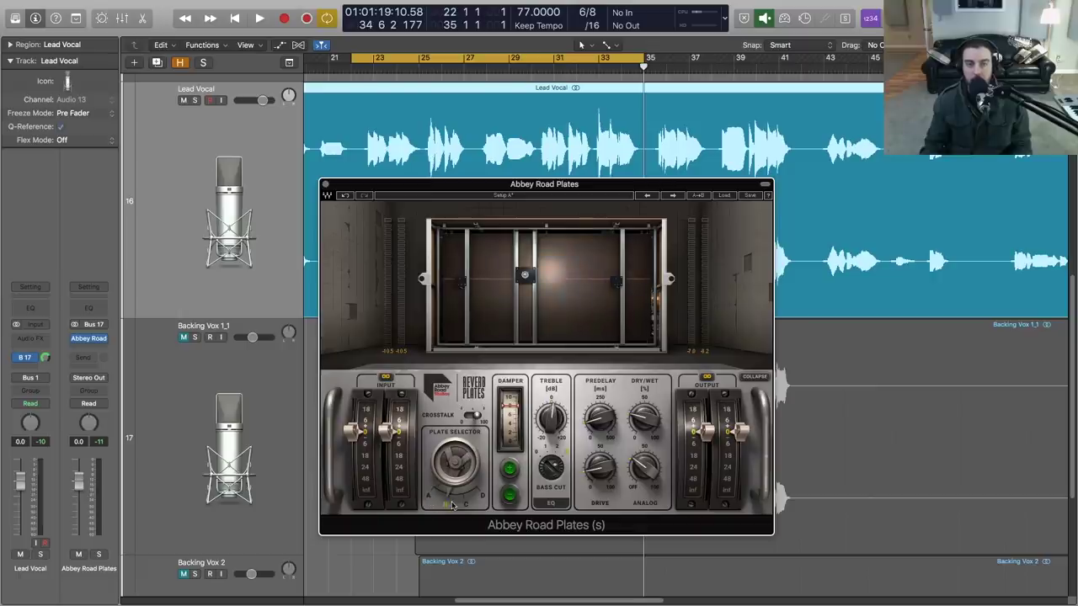
left_click(464, 506)
left_click(466, 506)
left_click(472, 505)
left_click(482, 499)
left_click(456, 506)
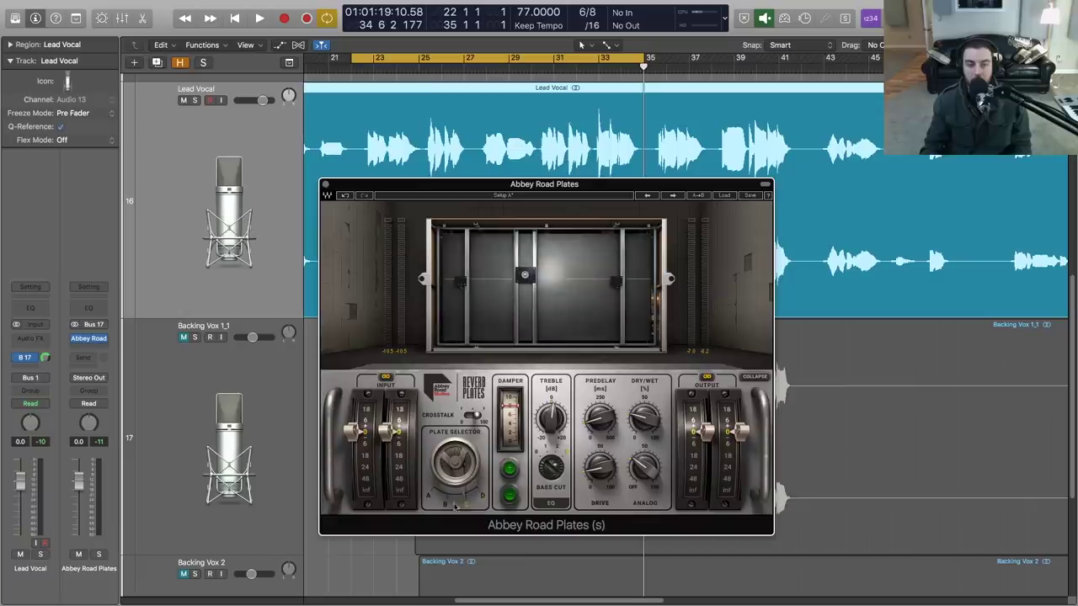
left_click(461, 505)
Compare plates A, B, C and D once more, finishing on plate B.
left_click(479, 499)
left_click(449, 505)
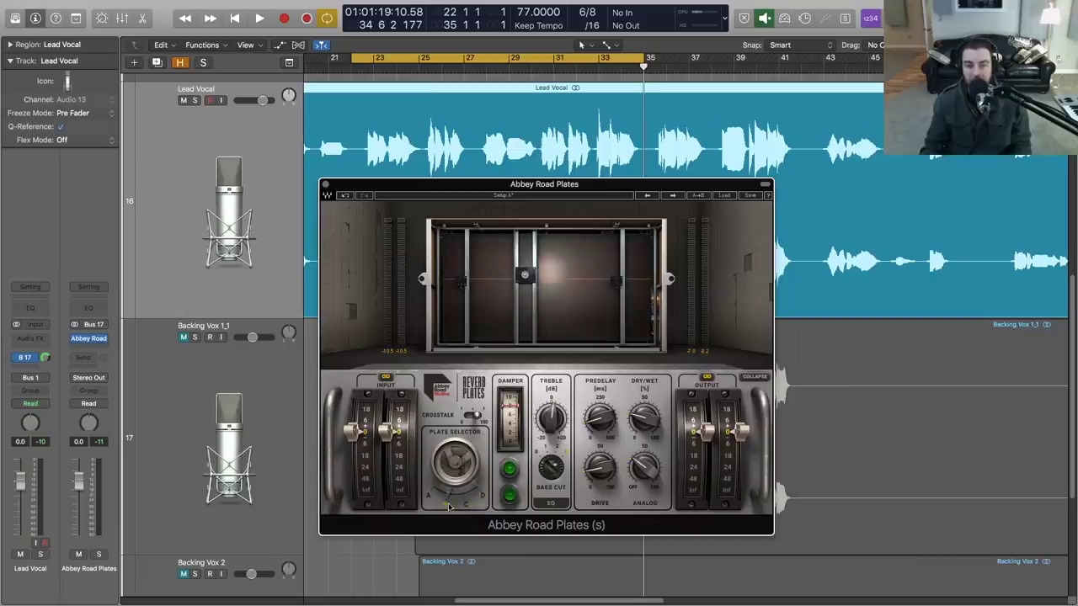
left_click(427, 500)
left_click(481, 499)
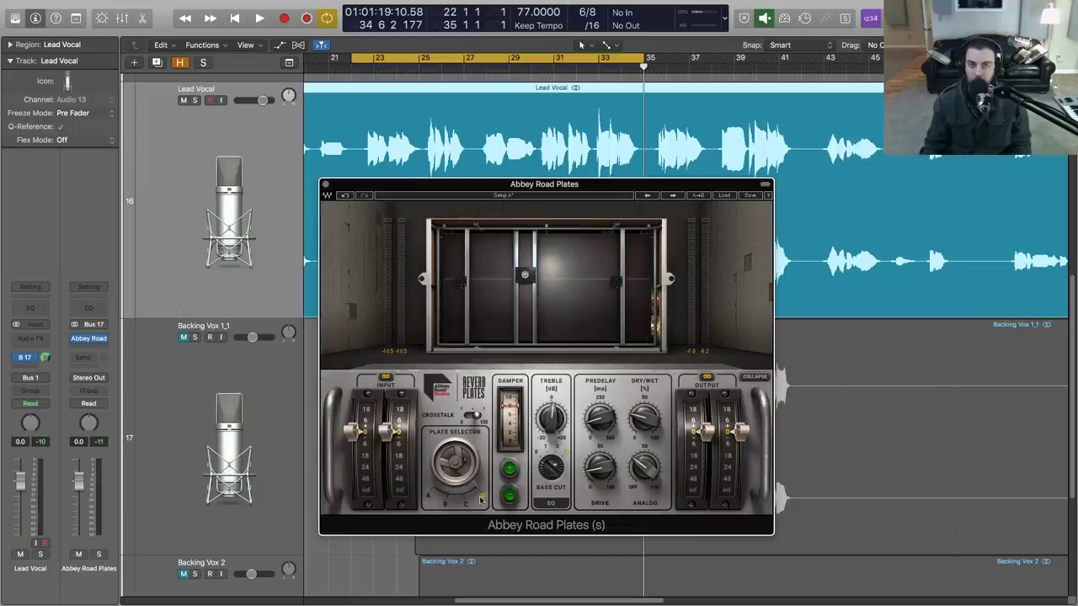
left_click(467, 504)
left_click(449, 506)
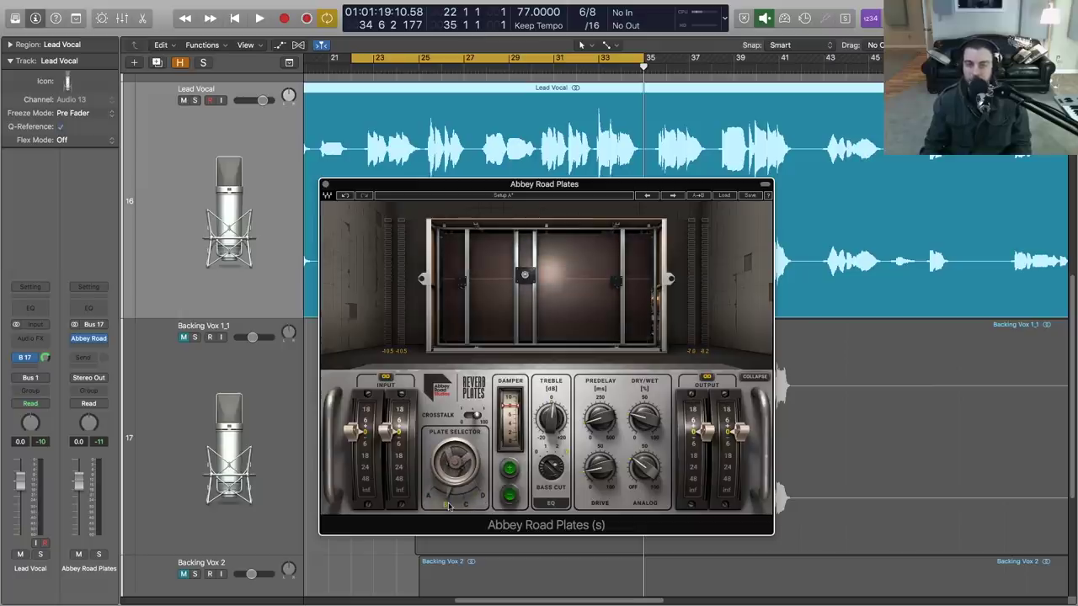
left_click(460, 505)
left_click(444, 505)
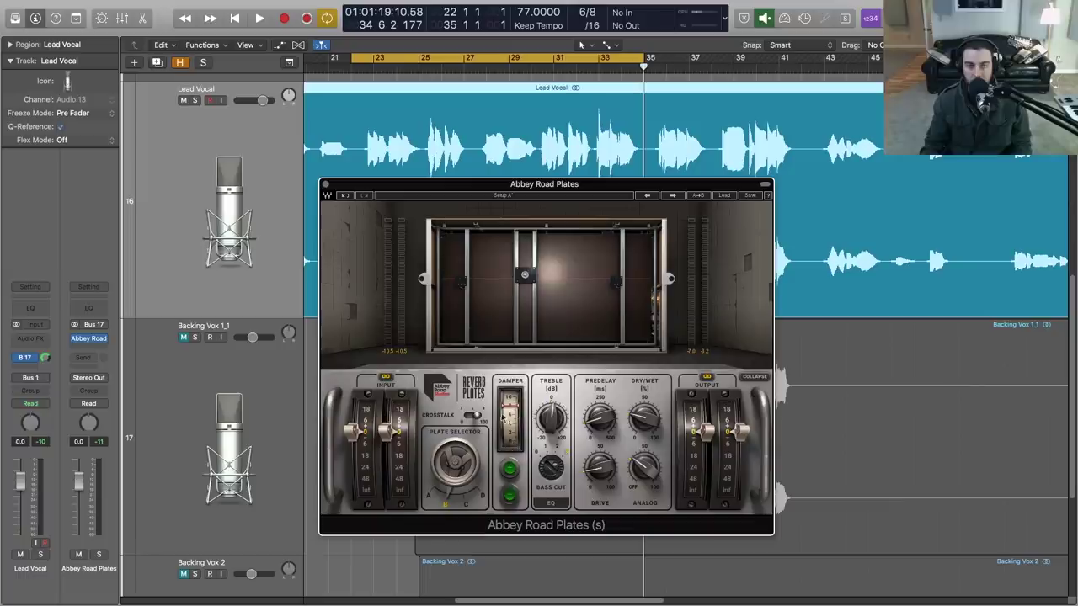
Toggle the two green damper buttons during playback to compare, then stop playback.
key("space")
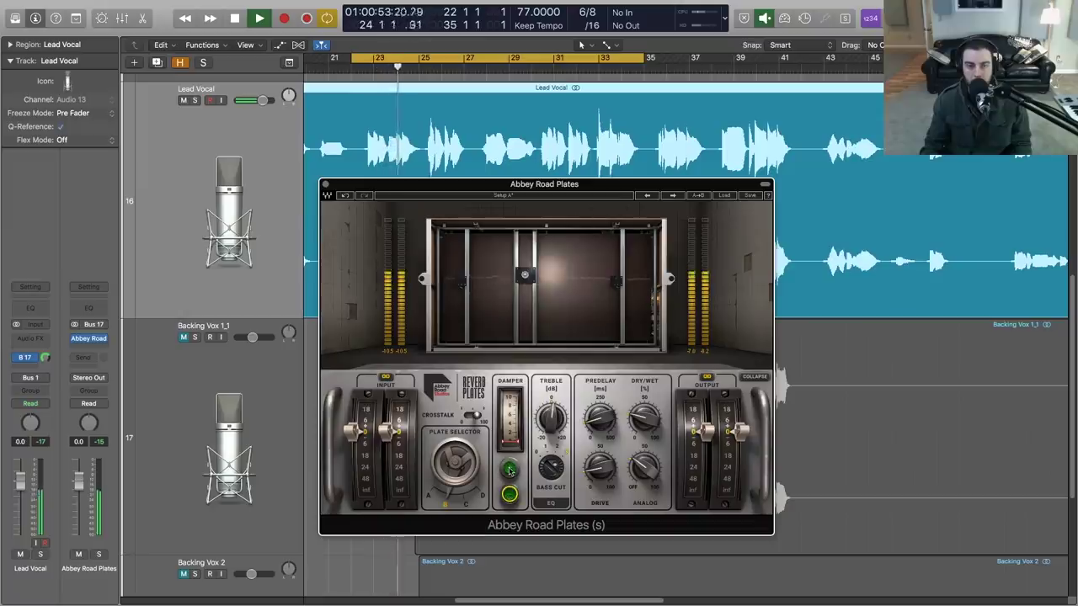
left_click(508, 469)
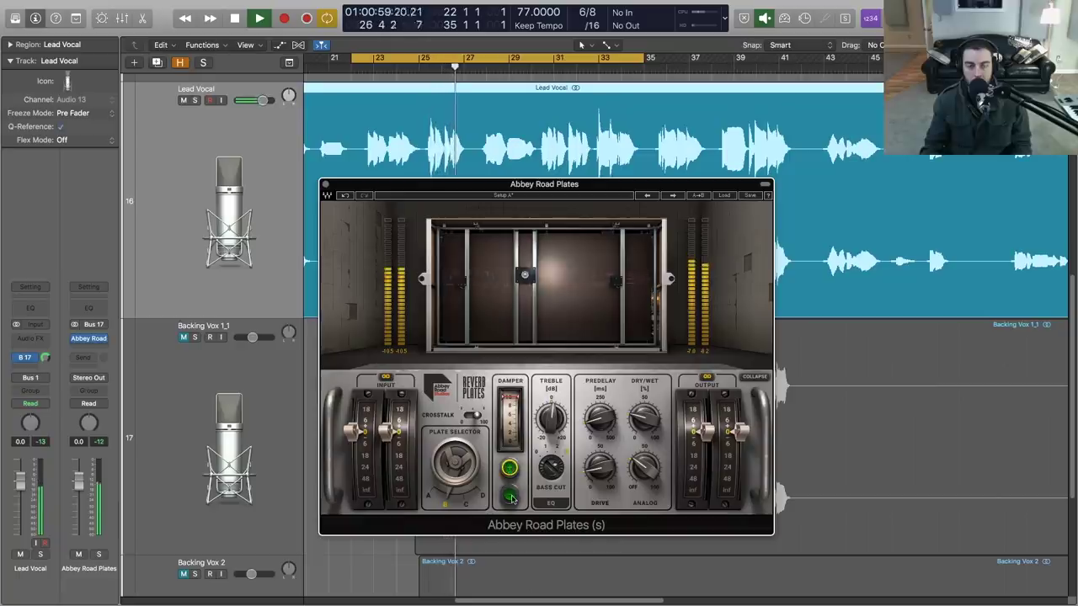
left_click(510, 497)
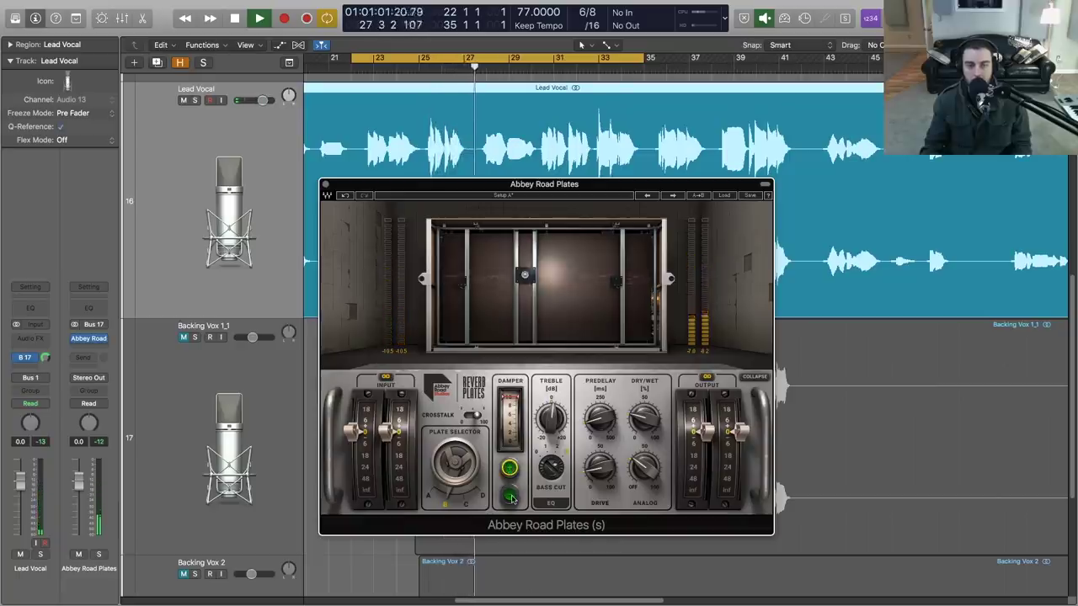
left_click(510, 497)
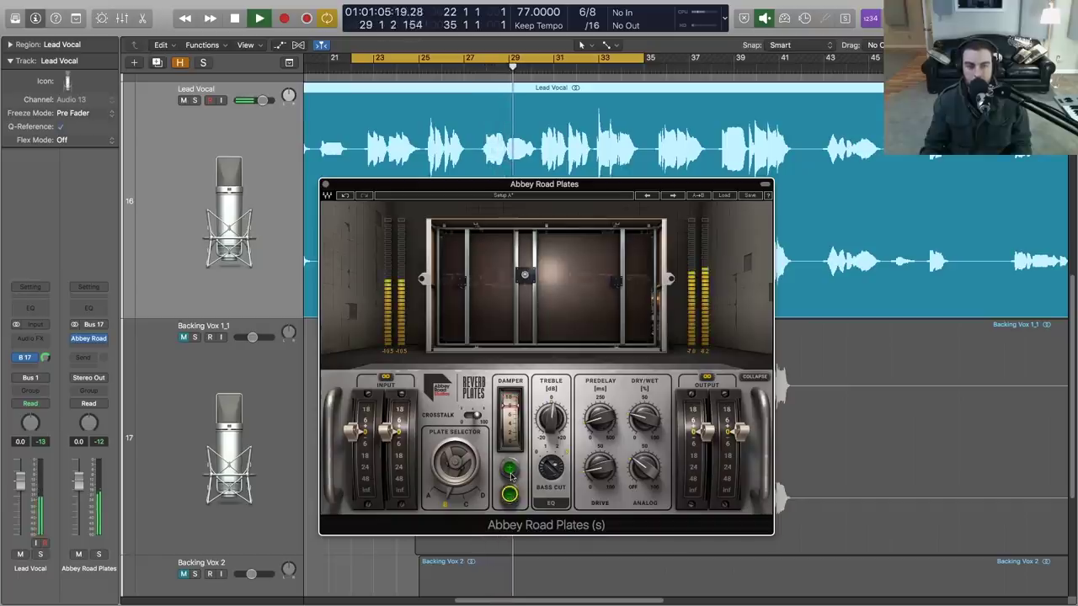
key("space")
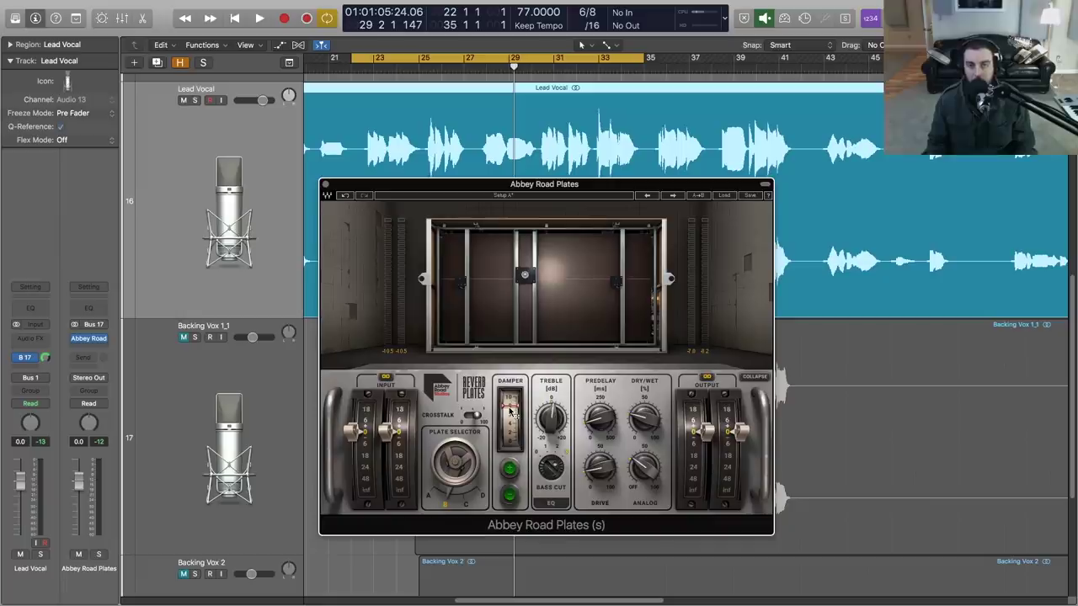
Switch between other reverb plates to compare their sound.
left_click(471, 502)
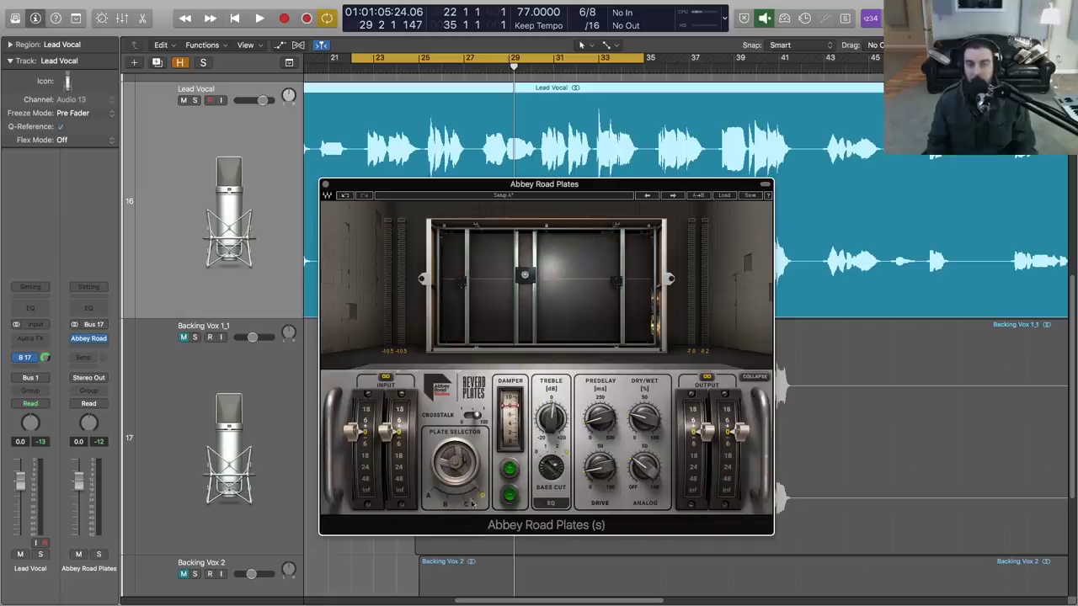
left_click(462, 504)
left_click(466, 504)
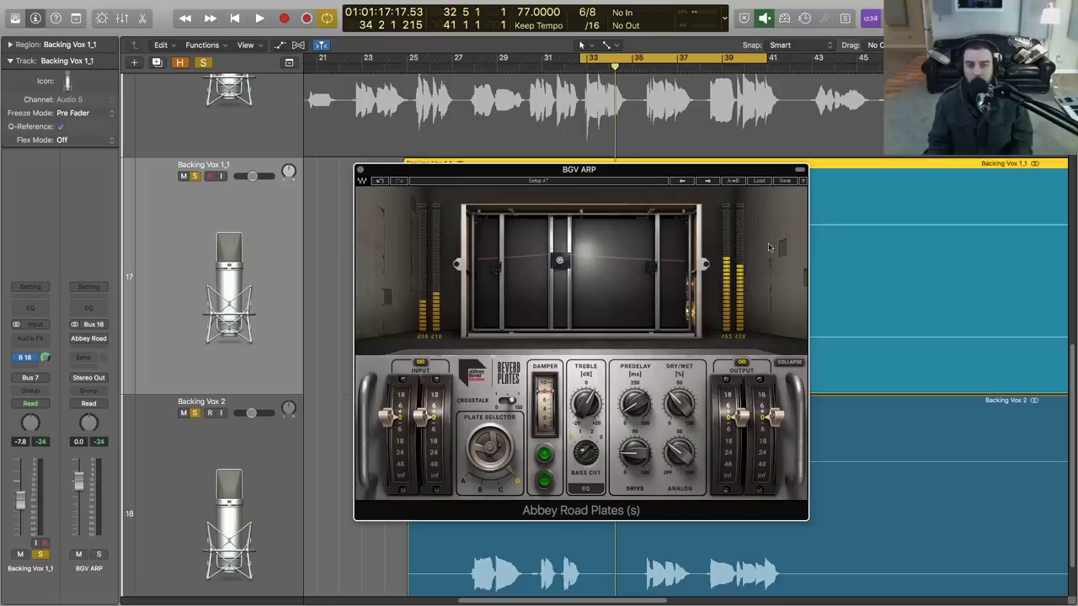
Play Backing Vox 1_1 through the BGV ARP plate reverb, then stop playback.
key("space")
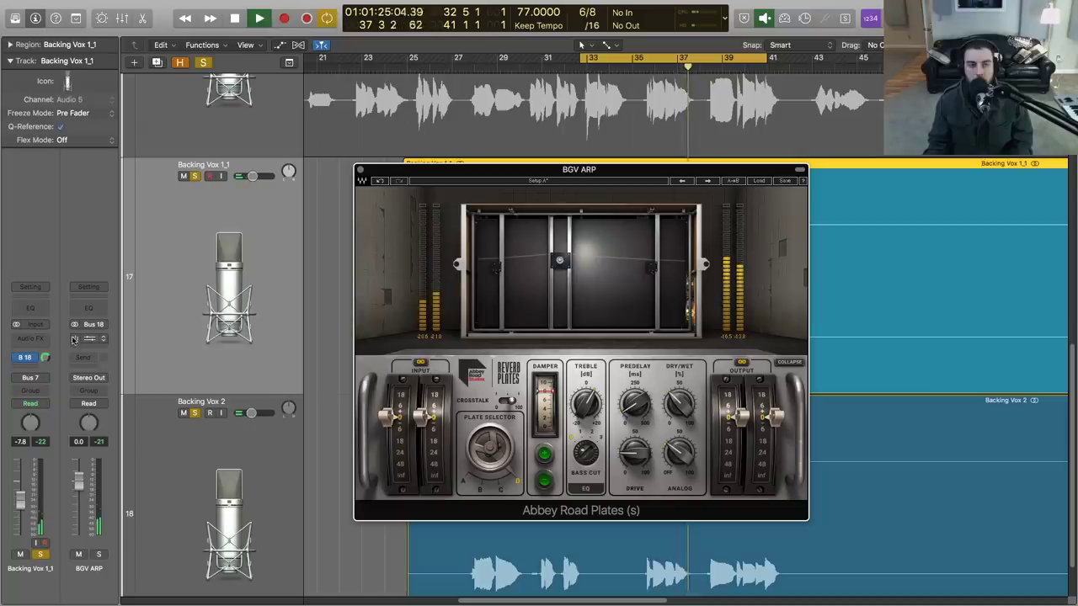
key("space")
key("space")
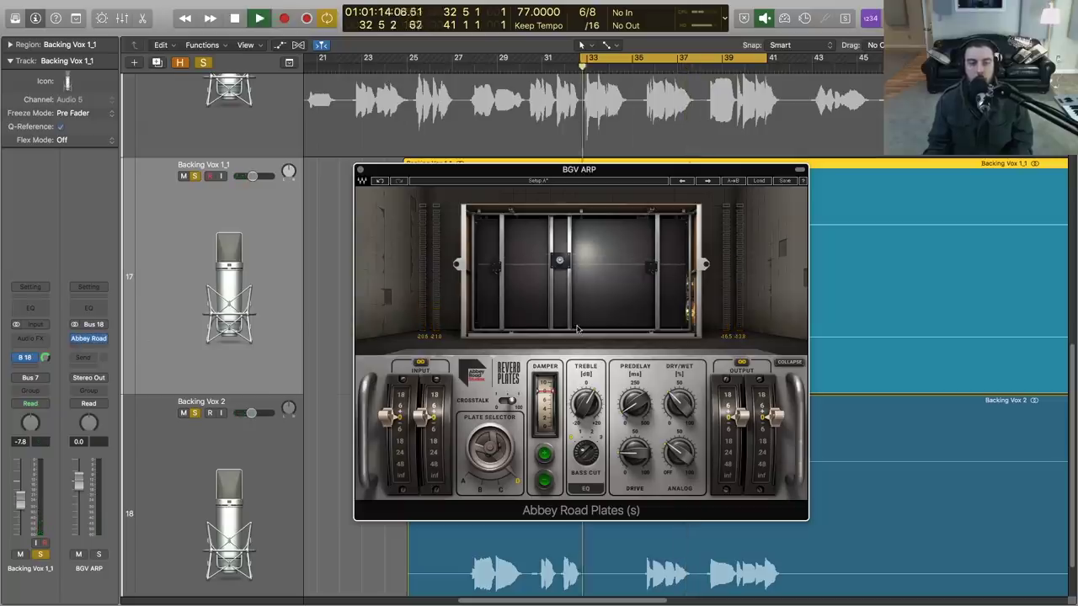